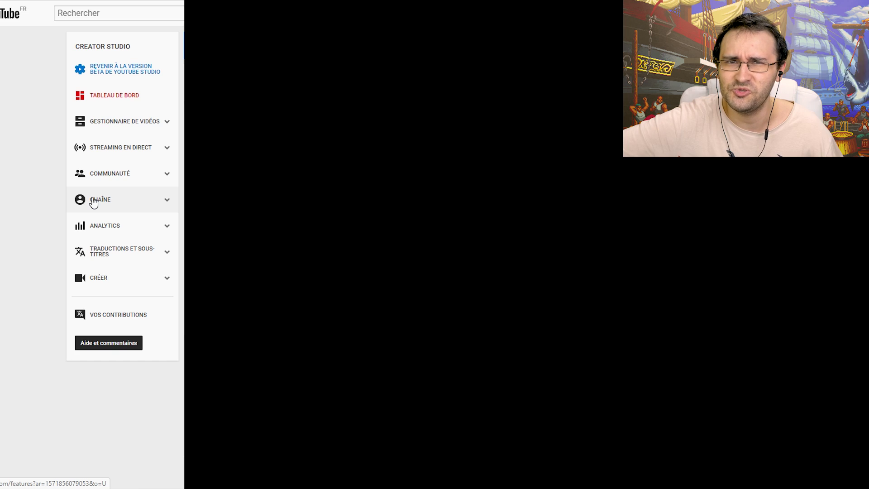
Open the new channel memberships (Souscriptions) page in YouTube Studio from the channel's status and features page.
click(93, 200)
scroll(263, 256, down, 3)
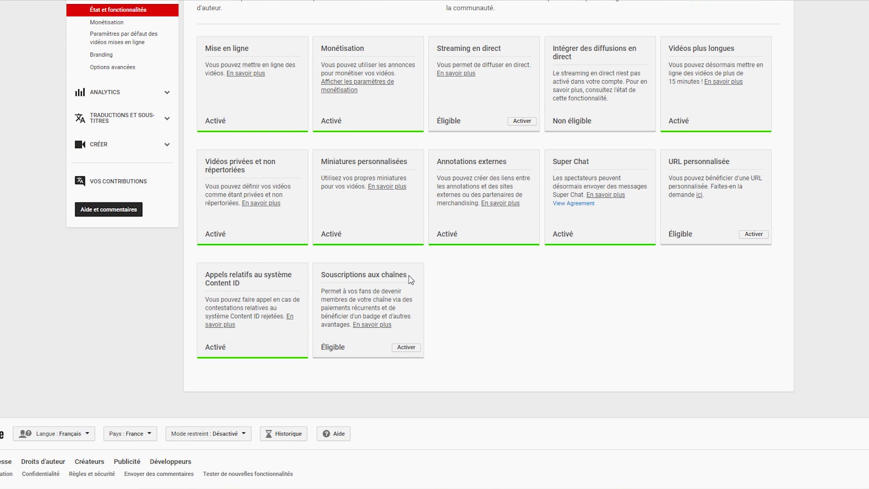
click(393, 349)
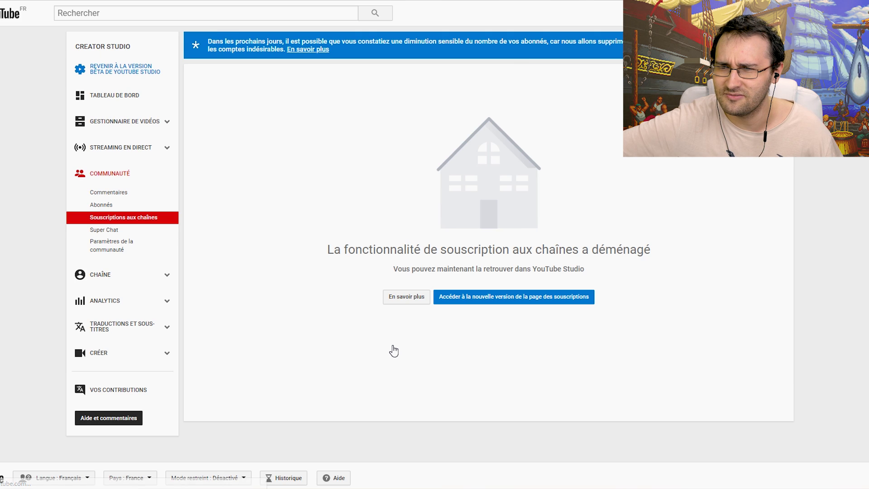
click(471, 304)
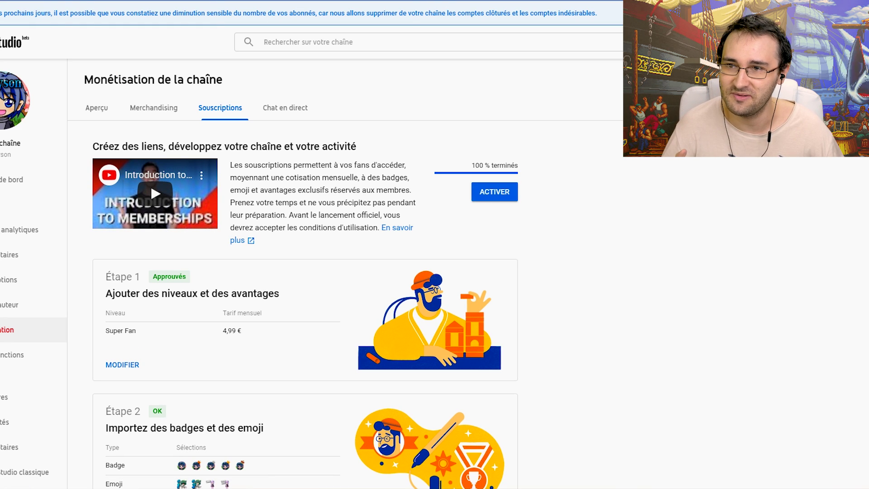
Open Step 1 for editing and examine the Super Fan level's name, monthly price and perks.
click(118, 365)
click(228, 101)
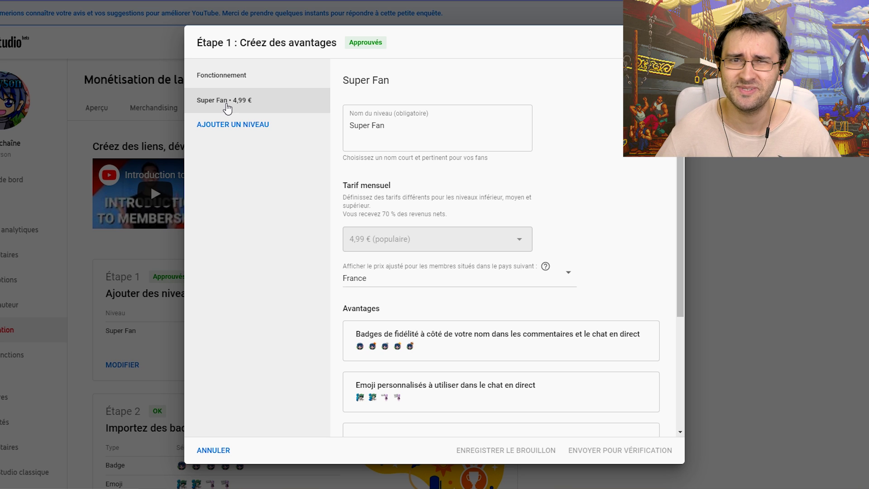
scroll(376, 208, down, 2)
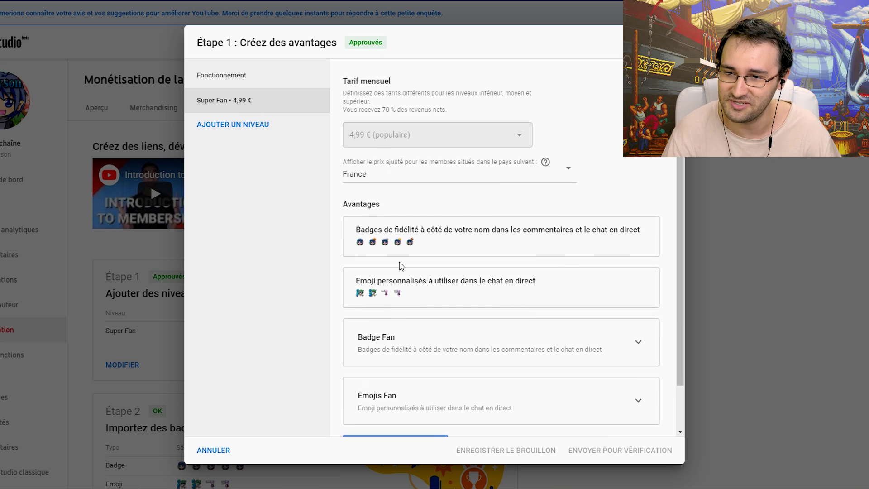
scroll(454, 249, up, 2)
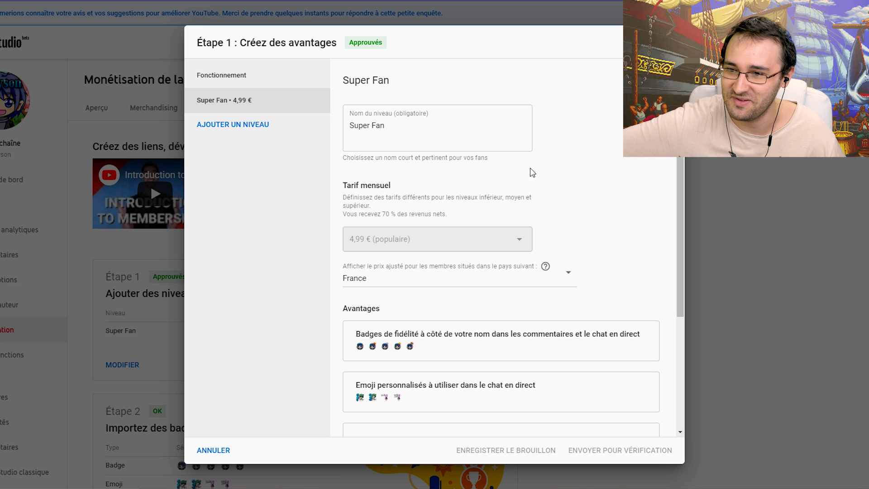
scroll(529, 170, down, 2)
Add an unnamed second membership level to examine the available perk types and monthly prices, and discard the changes.
click(238, 124)
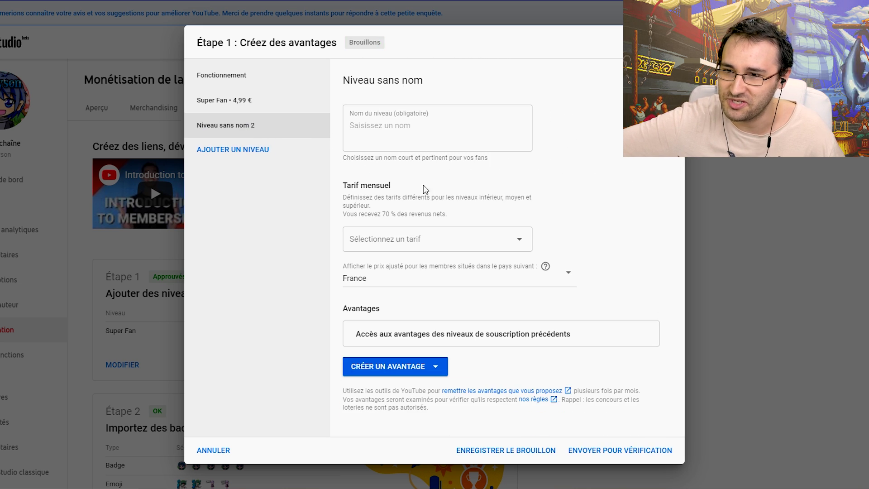
click(387, 365)
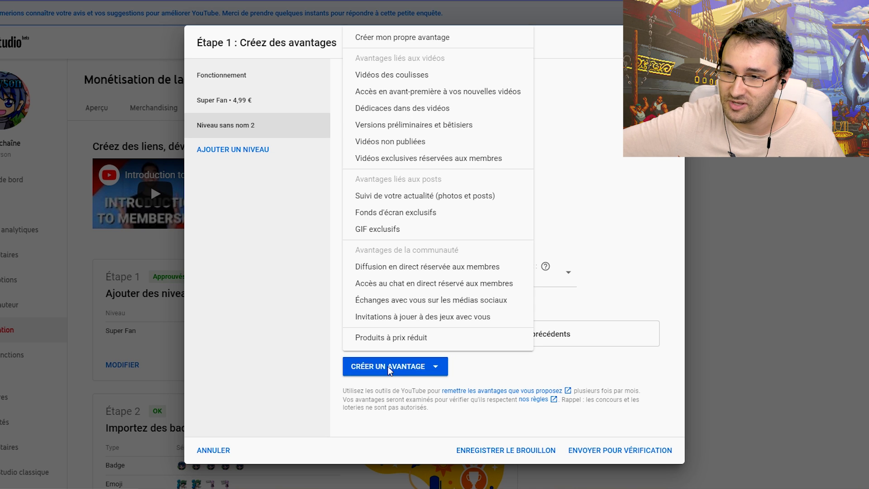
click(260, 233)
click(412, 237)
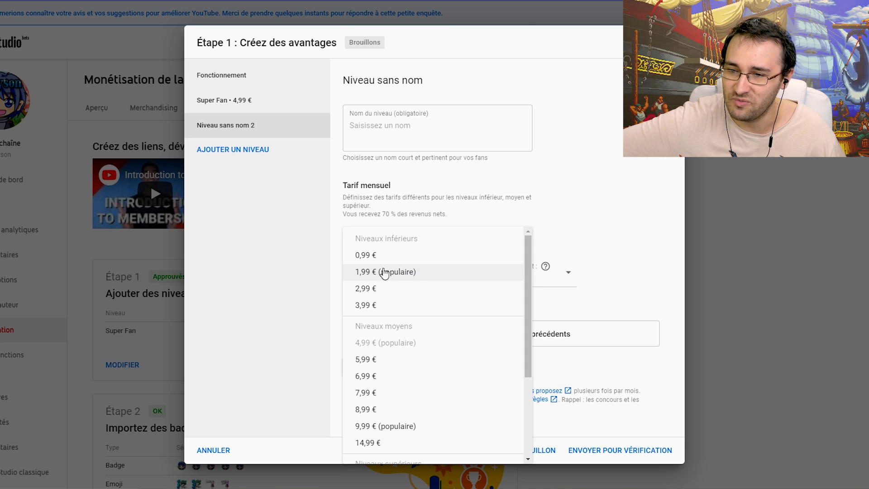
scroll(390, 283, down, 1)
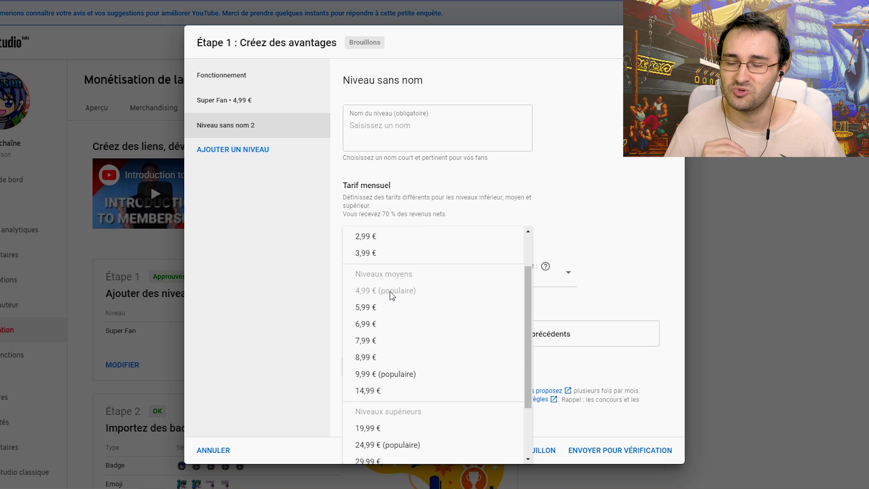
scroll(393, 376, down, 2)
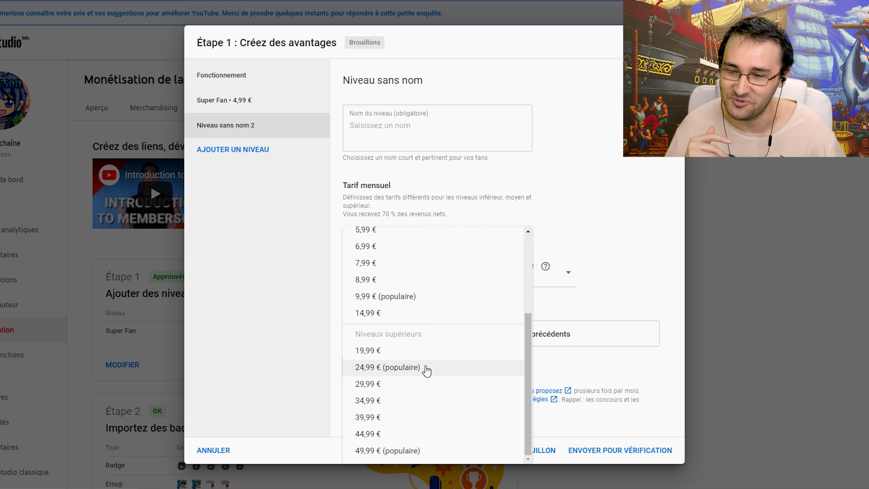
click(217, 446)
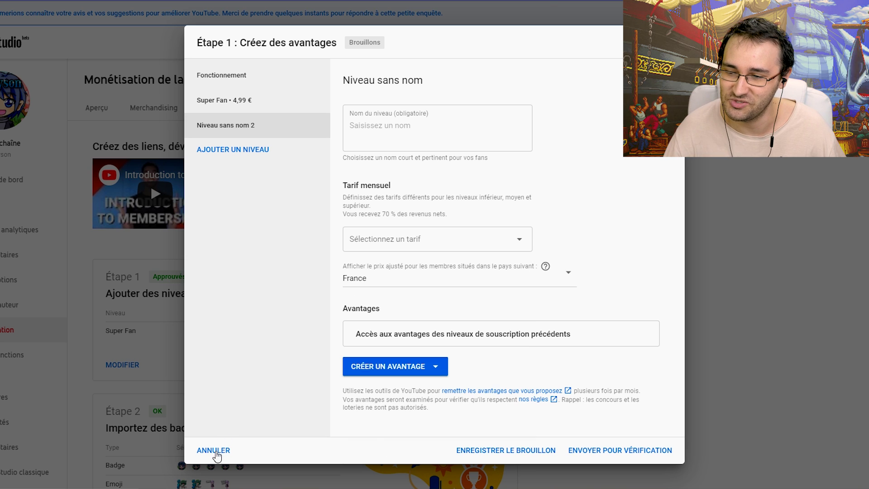
click(214, 450)
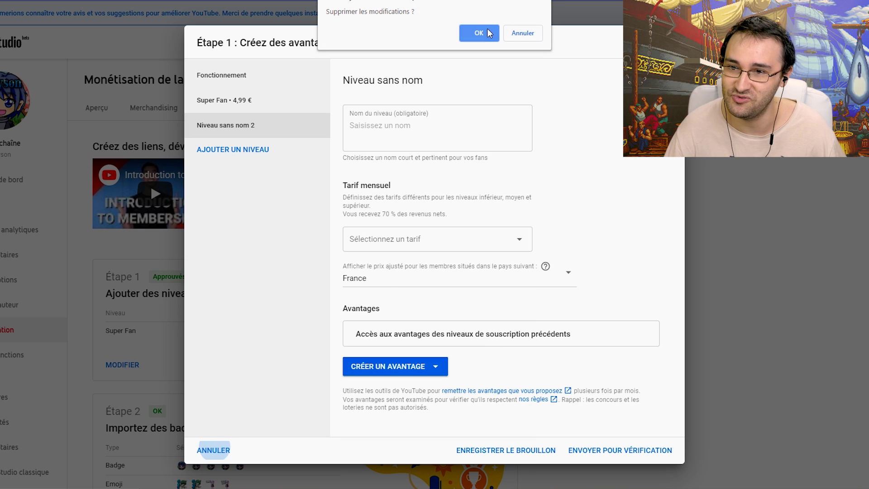
click(488, 31)
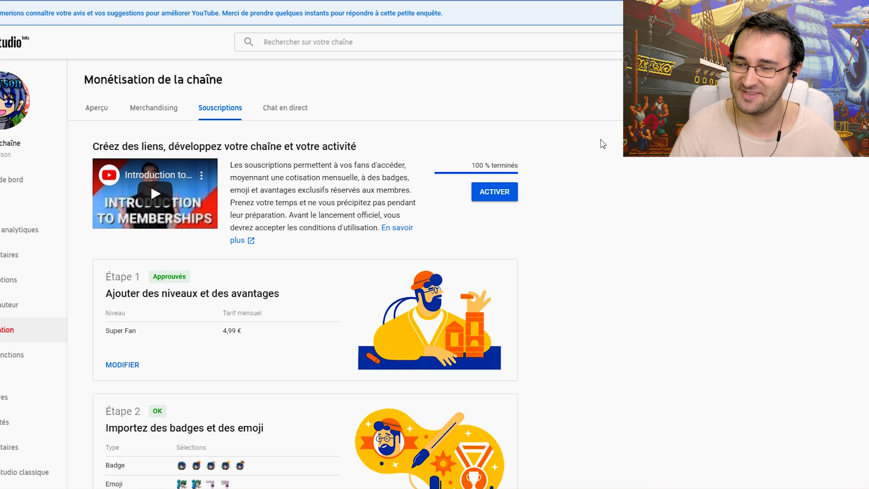
Reopen Step 1 to compare a new unnamed level with the Super Fan level, and discard the changes.
scroll(385, 184, down, 3)
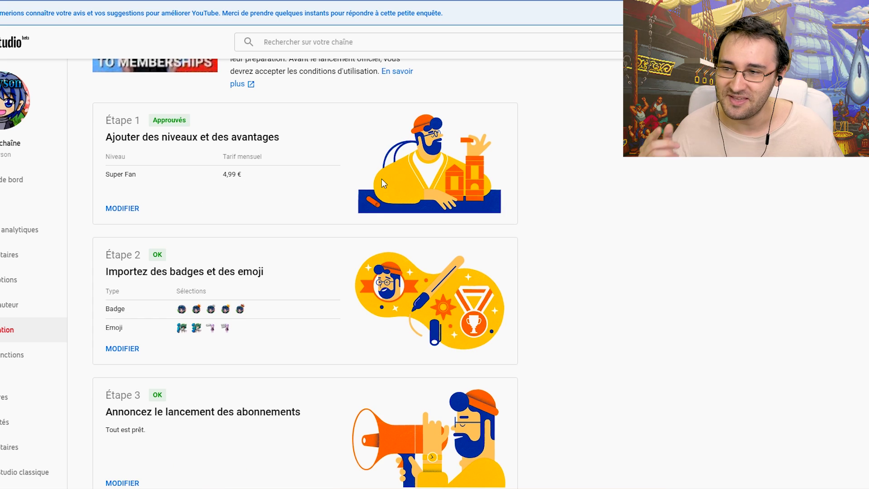
click(381, 180)
click(232, 127)
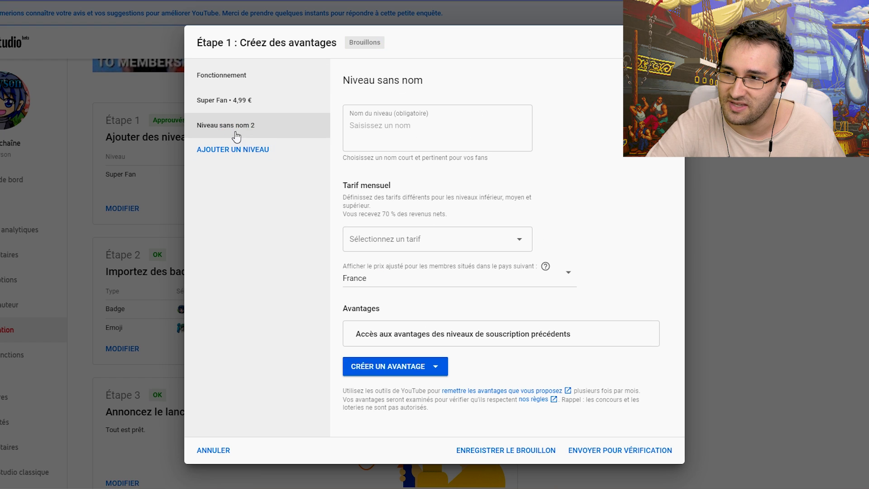
click(386, 240)
click(272, 190)
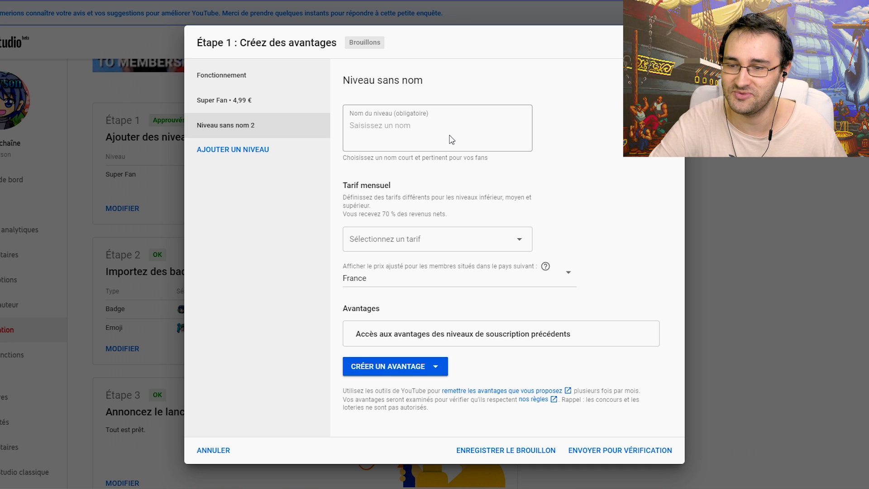
click(244, 100)
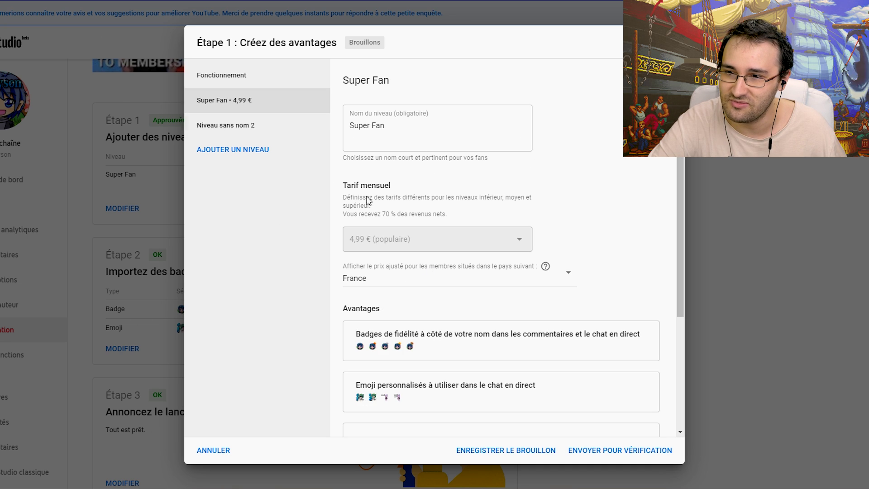
scroll(407, 217, down, 1)
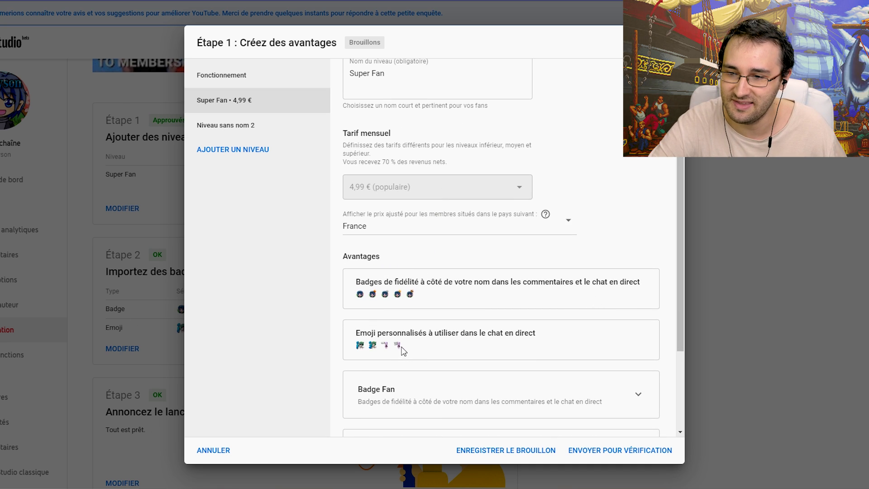
click(213, 450)
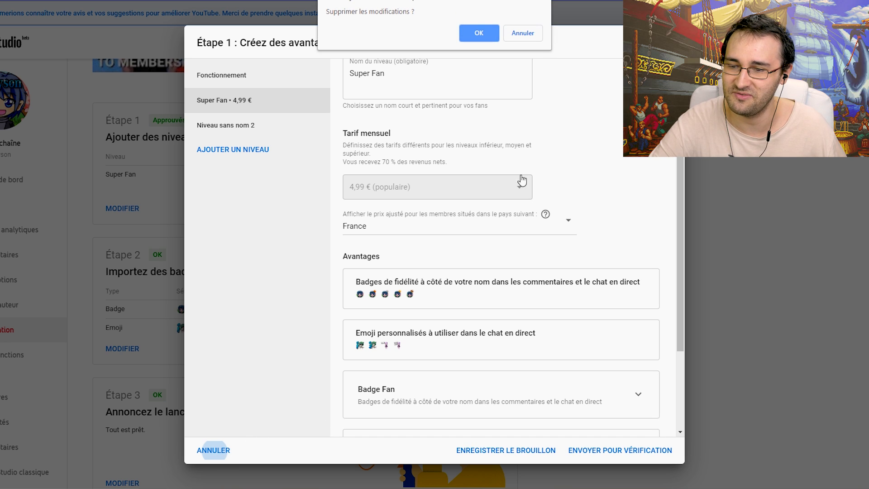
click(476, 33)
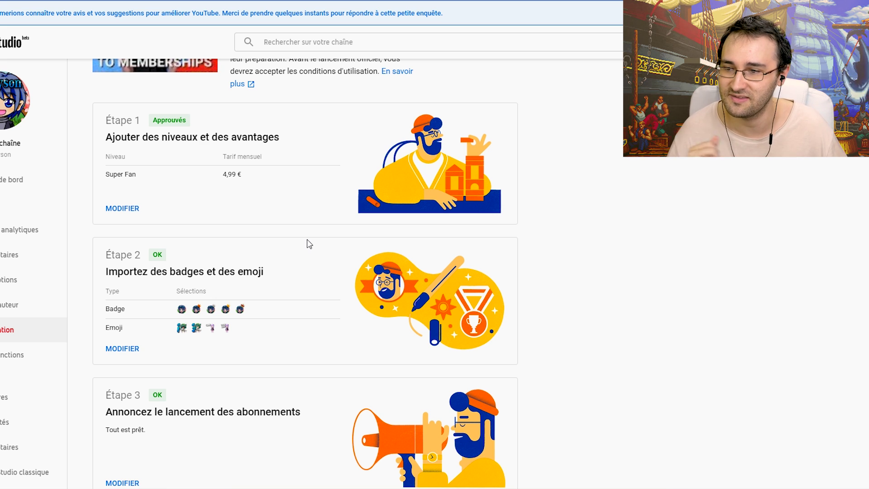
Review the custom badges for each membership duration in Step 2 and close it without saving.
scroll(309, 245, down, 1)
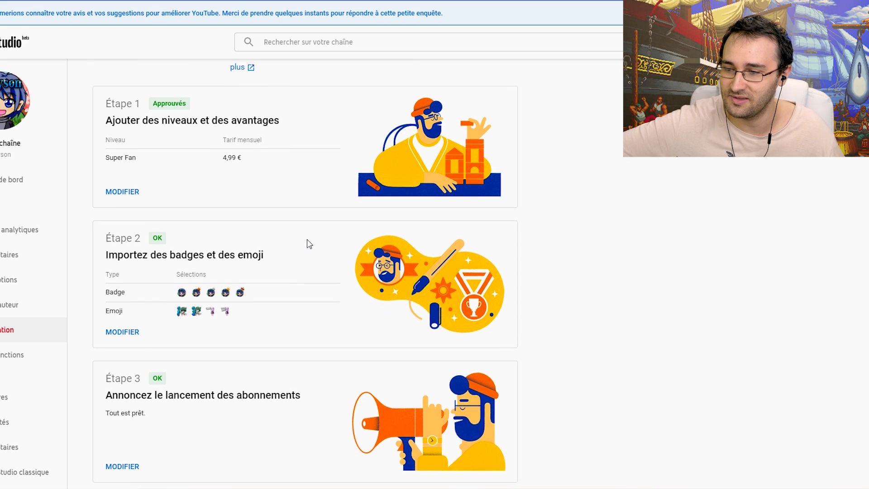
click(131, 300)
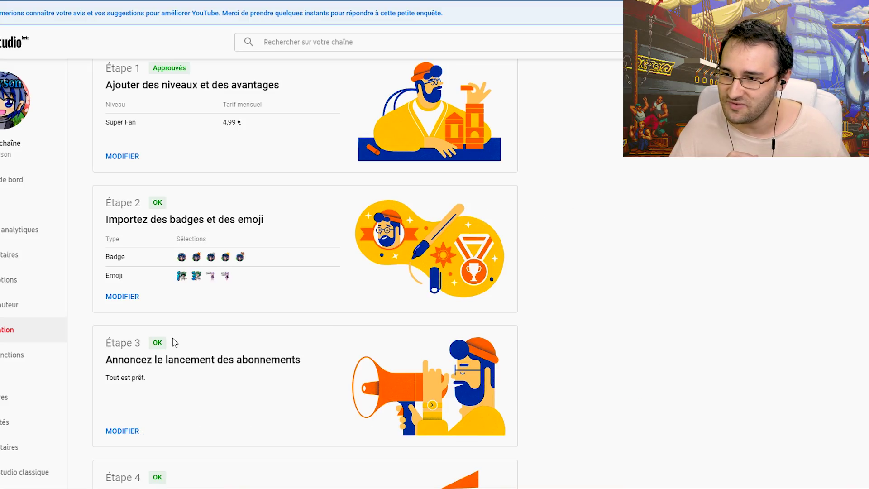
scroll(174, 340, down, 1)
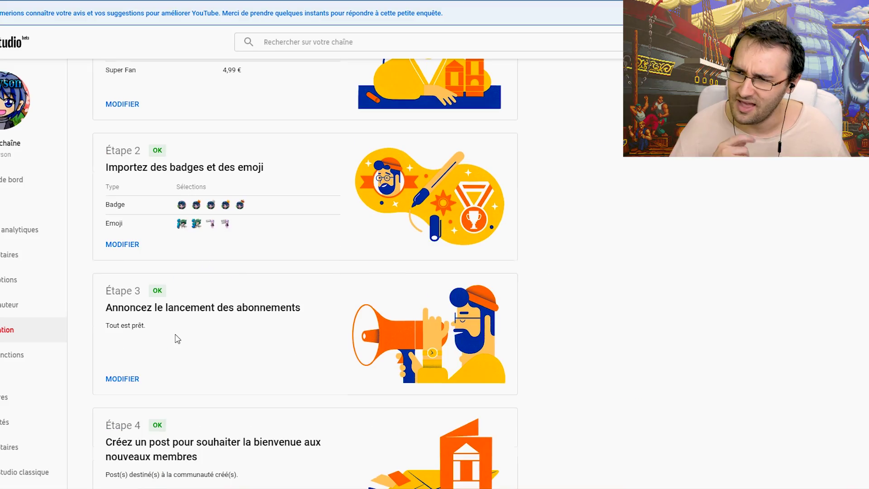
click(125, 244)
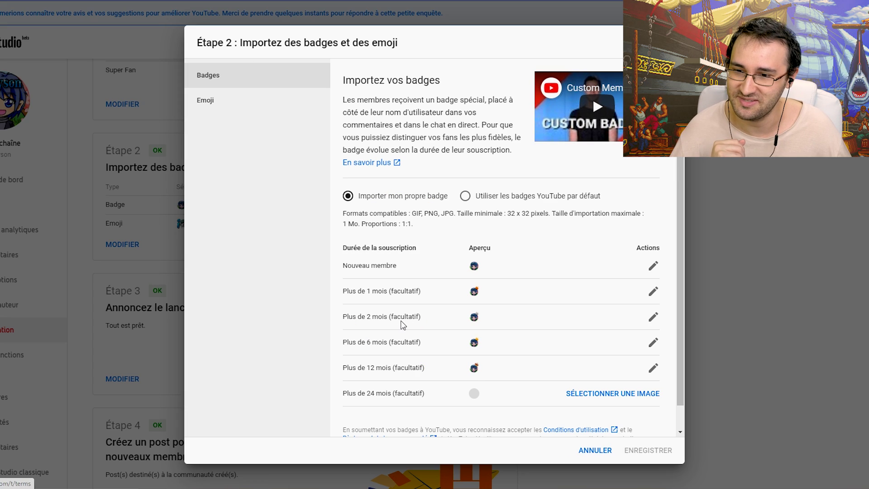
scroll(401, 325, down, 1)
click(599, 455)
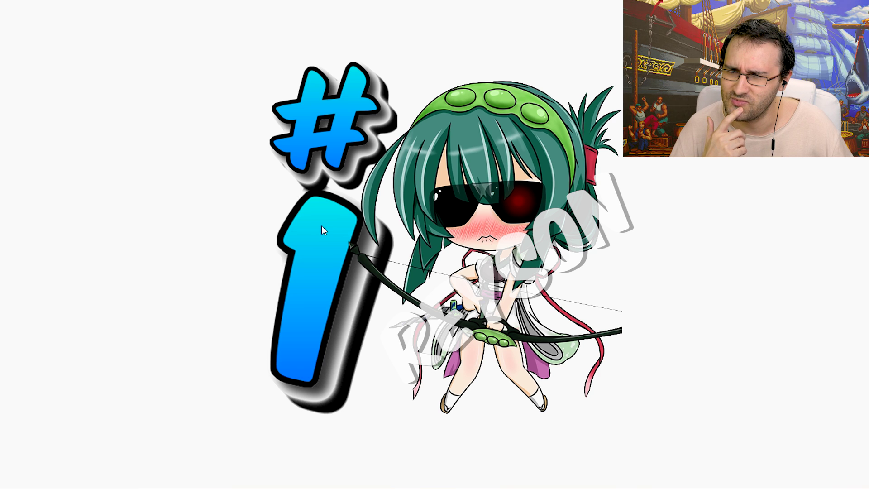
Browse the full-size custom emoji images, comparing the "#1", "1ER" and "#2" designs.
key(Right)
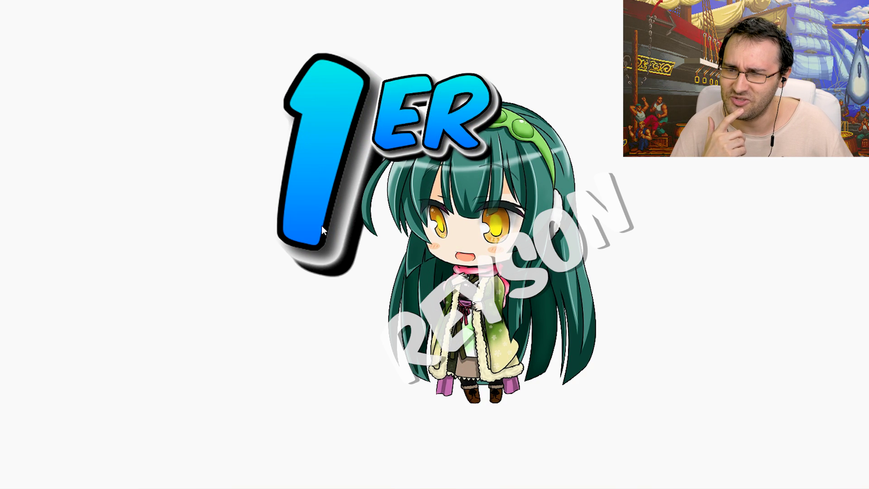
key(Left)
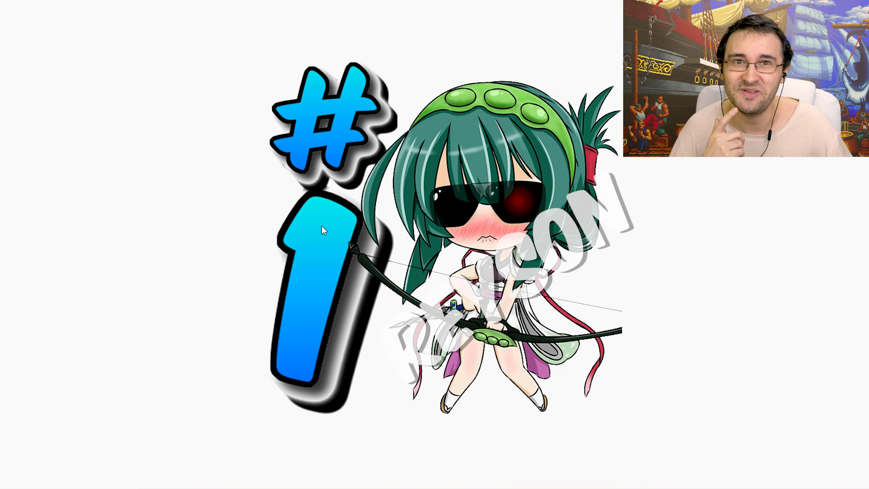
key(Right)
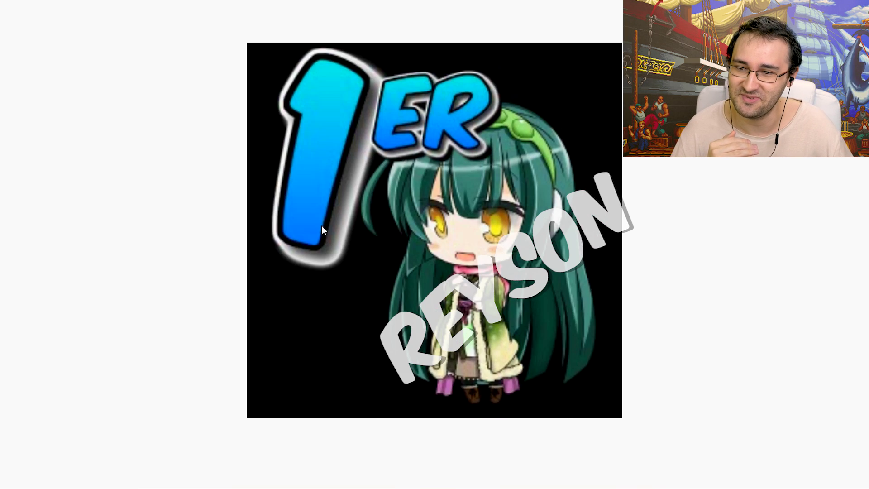
key(Left)
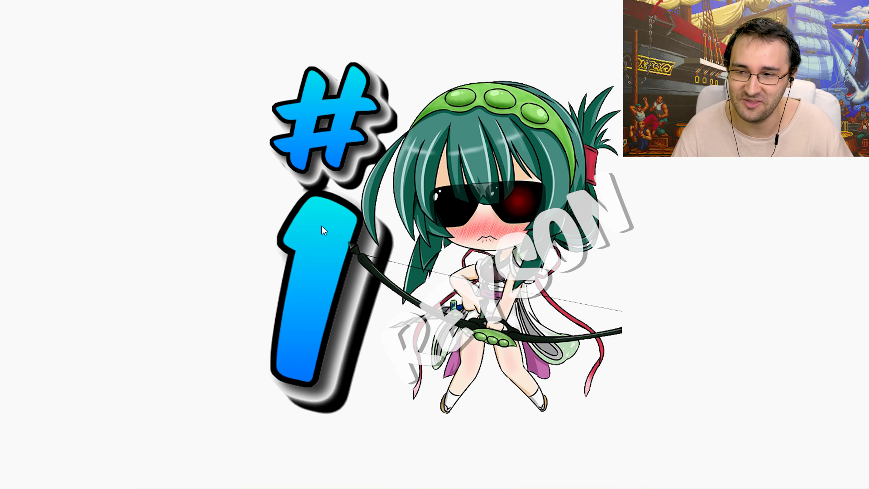
key(Right)
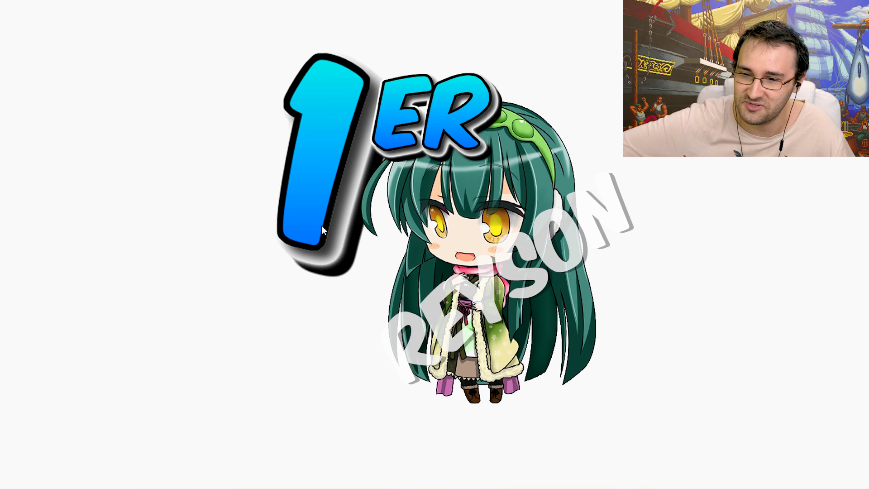
key(Right)
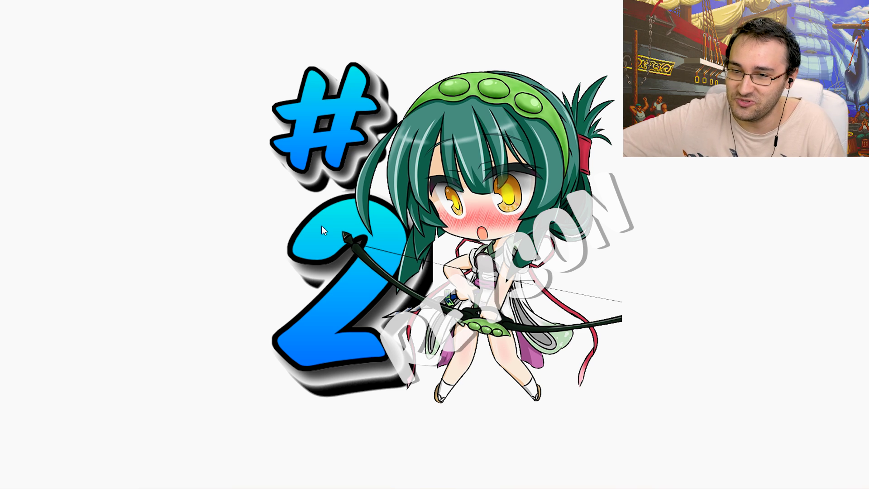
key(Right)
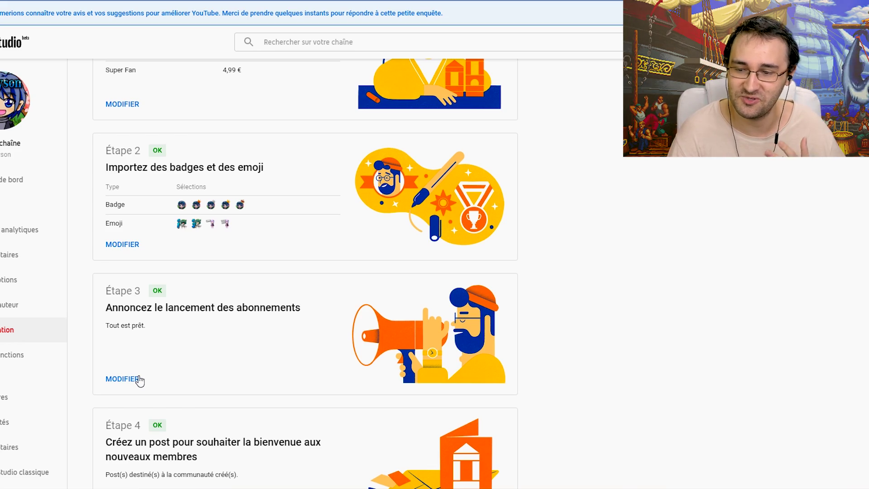
View the Step 3 guidance on announcing the memberships and dismiss it without uploading a video.
click(122, 379)
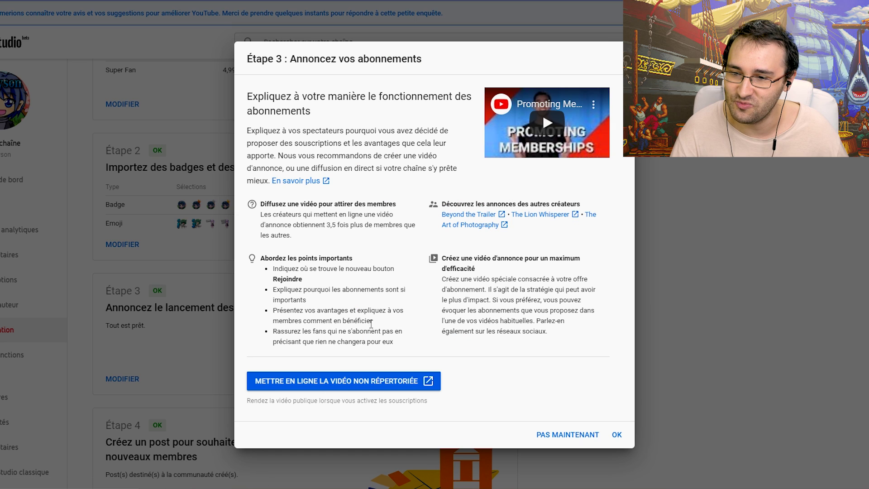
click(567, 434)
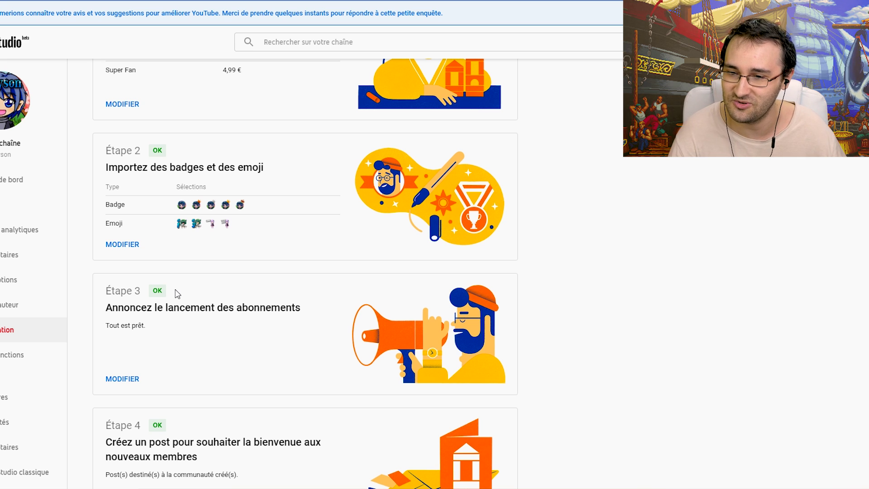
Open the Step 4 post composer, check its visibility options keeping "Tous les membres payants", and dismiss the Step 4 guidance without posting.
scroll(177, 294, down, 1)
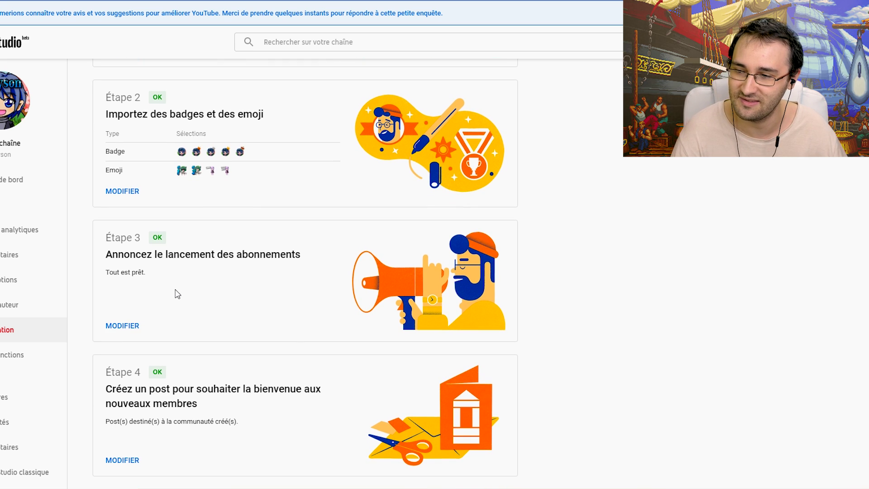
click(126, 459)
click(304, 381)
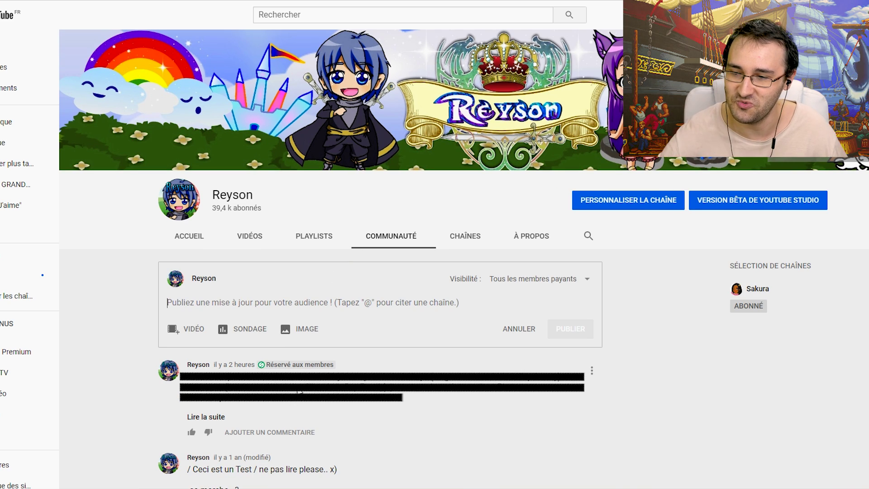
mouse_move(325, 365)
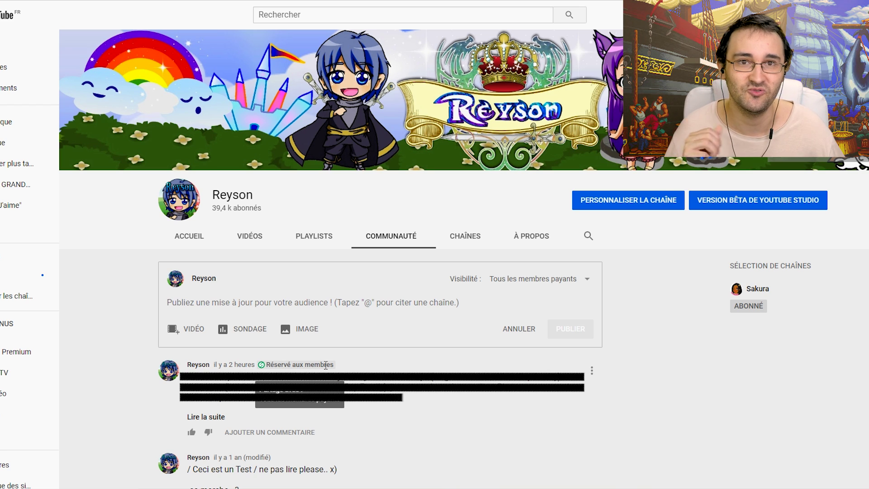
click(562, 279)
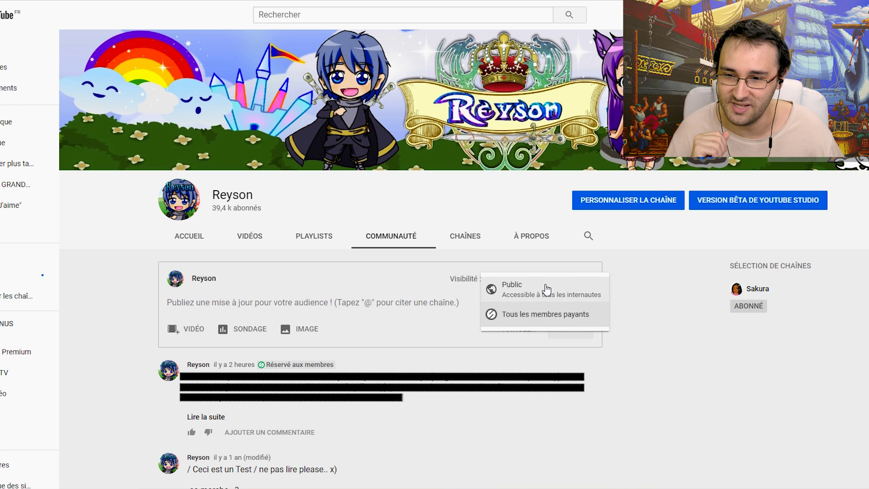
click(565, 316)
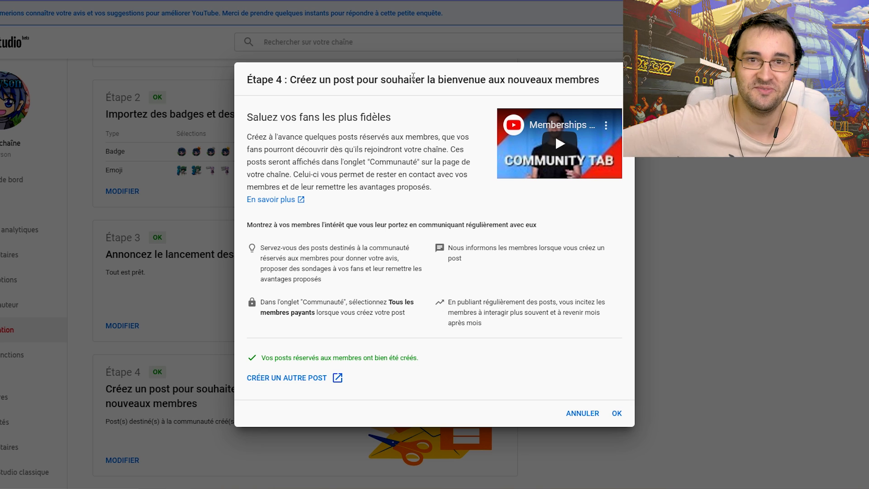
click(581, 411)
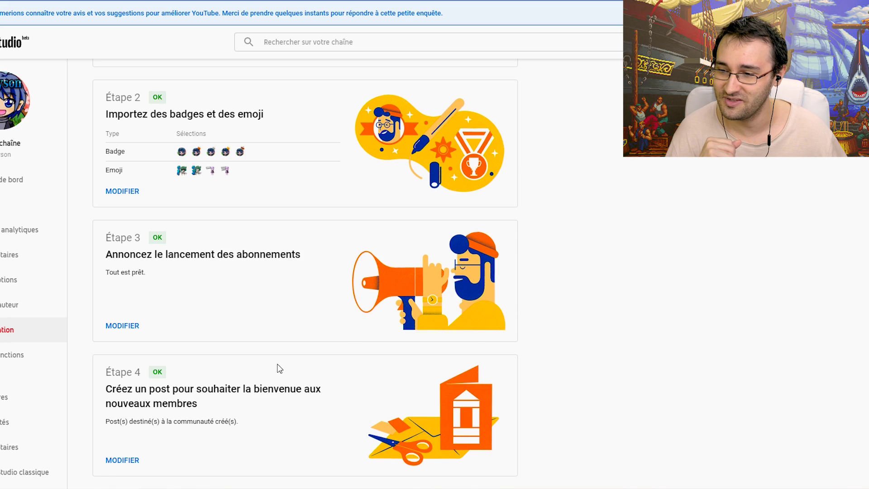
Review the four membership setup steps and the option to activate memberships on the Souscriptions page.
scroll(283, 357, up, 6)
scroll(285, 355, down, 6)
scroll(285, 354, up, 4)
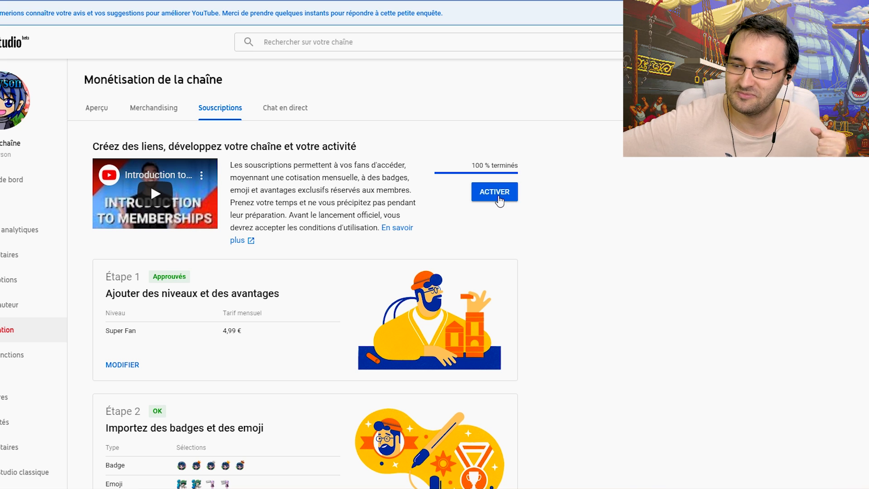
scroll(499, 201, down, 7)
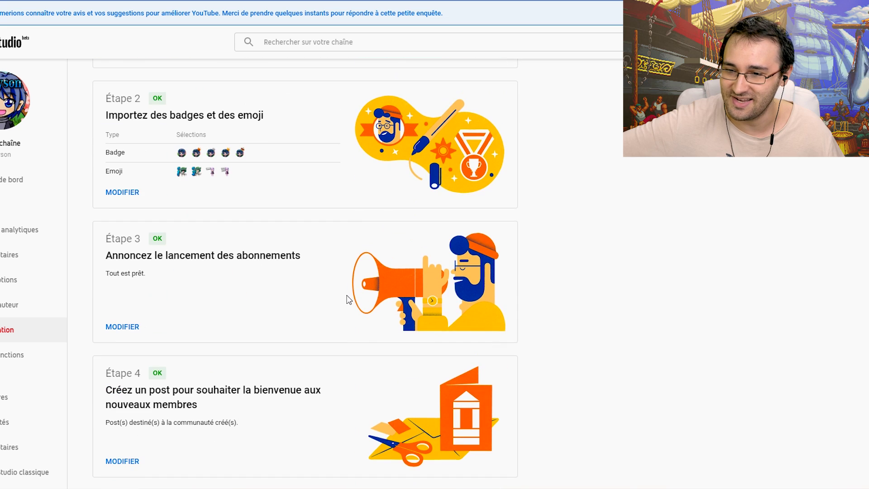
scroll(336, 305, up, 7)
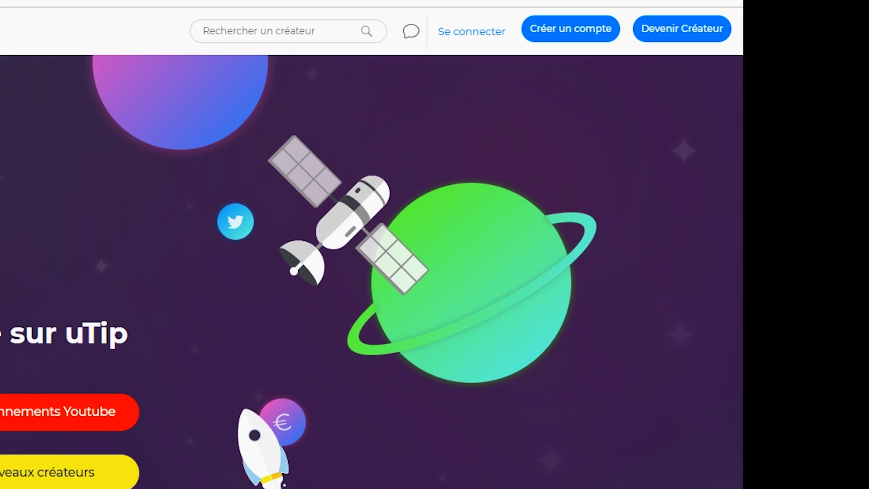
Search uTip for the creator "danfield" and open the DanField page.
click(218, 24)
text(danfield)
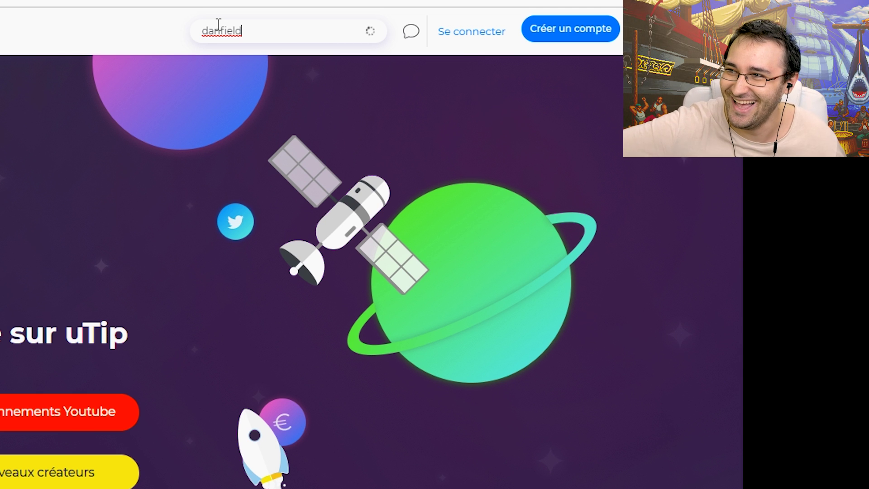
click(277, 79)
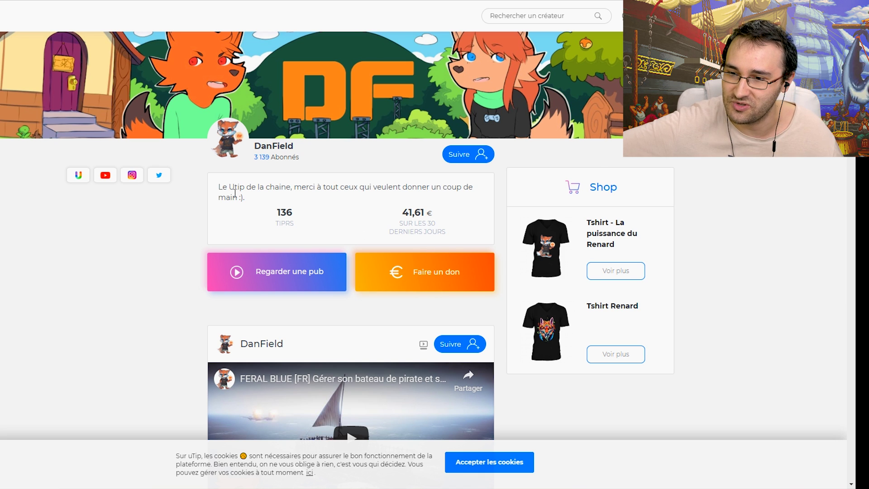
Examine the DanField uTip page, including its ad-watching and donation options, shop and video posts.
scroll(240, 204, down, 1)
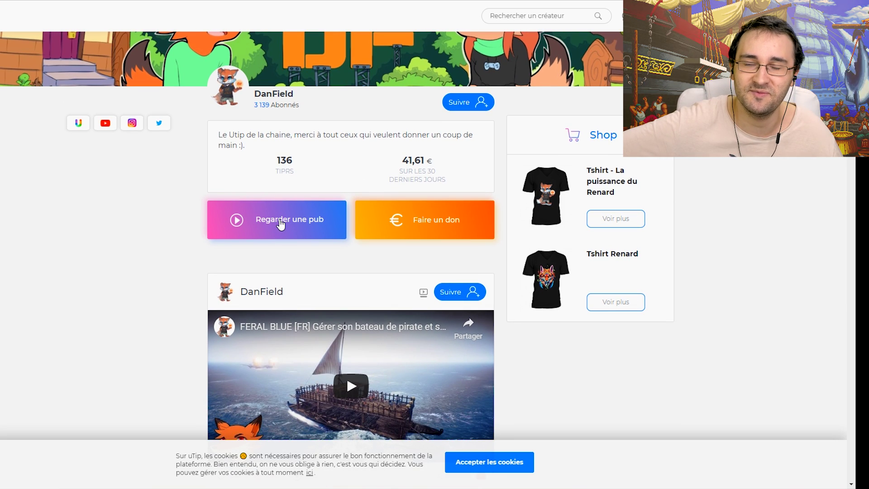
scroll(281, 224, down, 3)
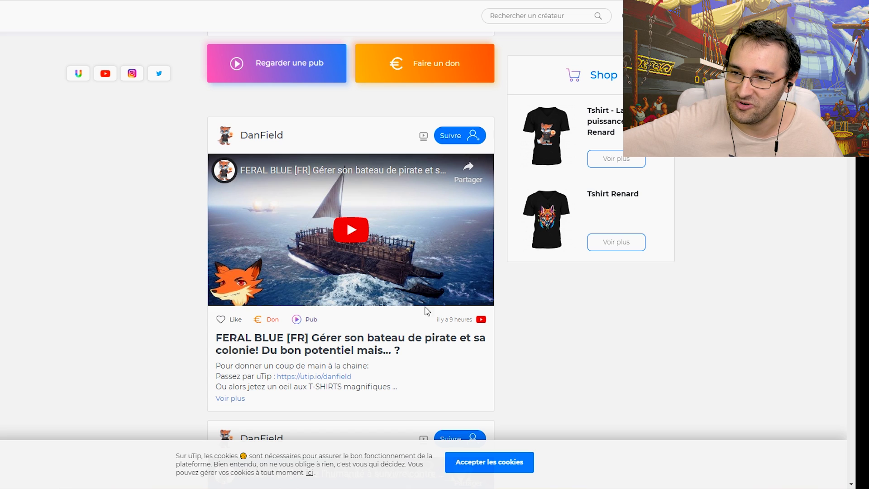
scroll(276, 283, up, 5)
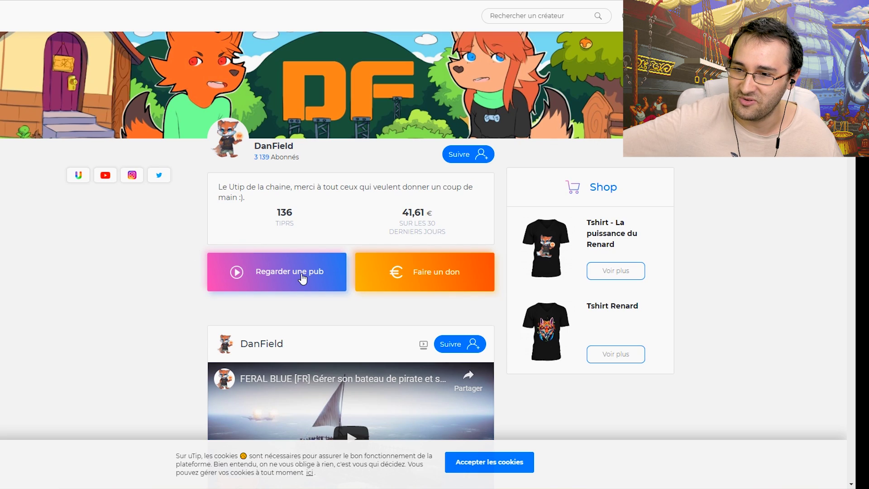
scroll(300, 277, down, 3)
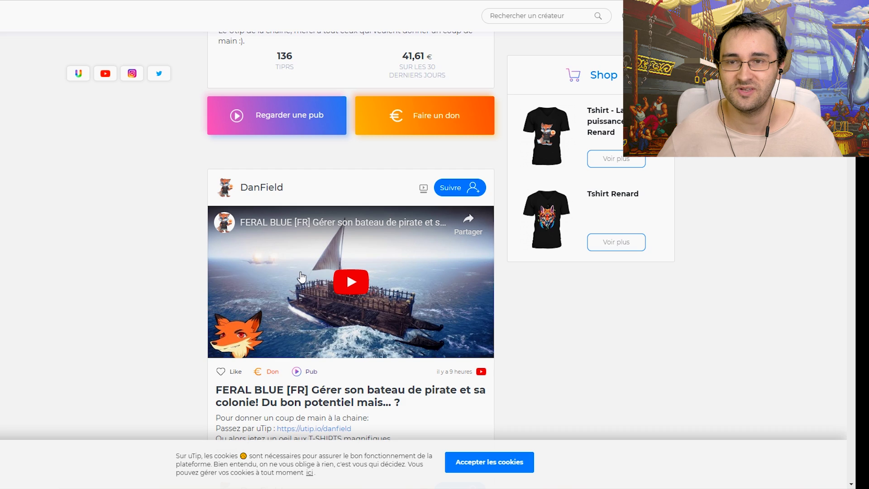
scroll(301, 274, up, 3)
drag(294, 145, 251, 146)
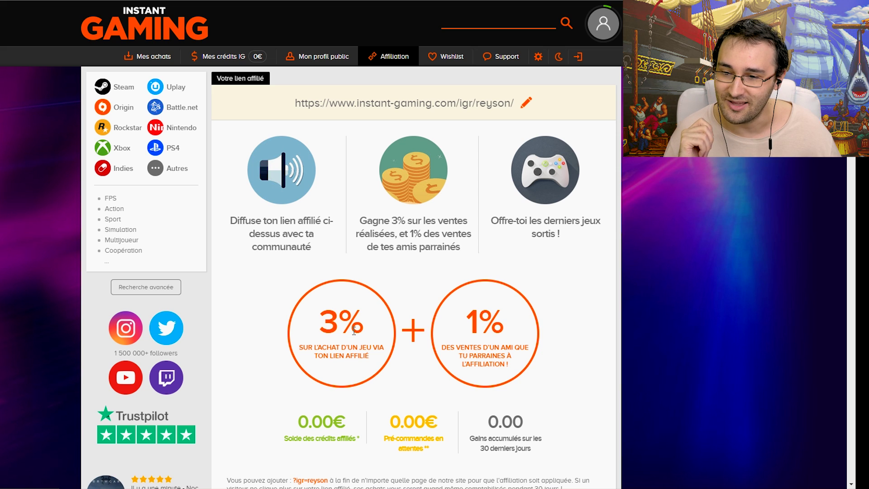
On Instant Gaming, highlight the affiliate commission rate for game purchases and browse the store's home page.
drag(357, 326, 254, 327)
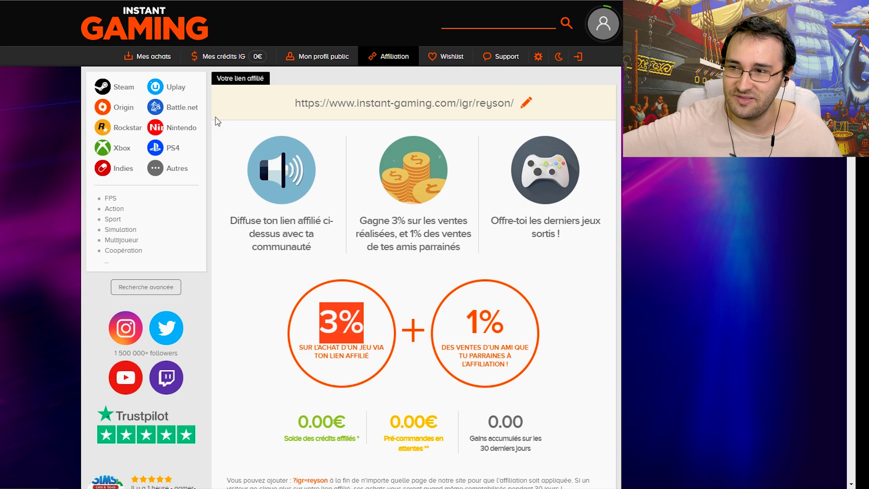
click(128, 36)
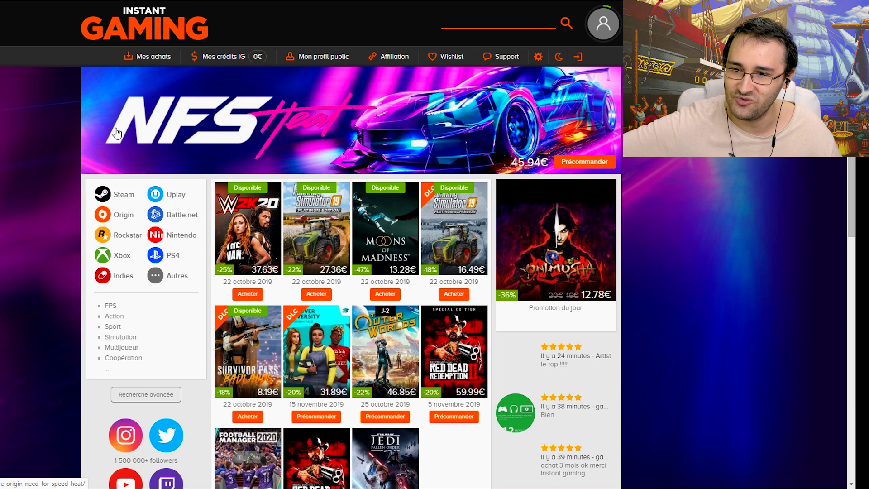
scroll(32, 184, down, 2)
scroll(33, 187, up, 2)
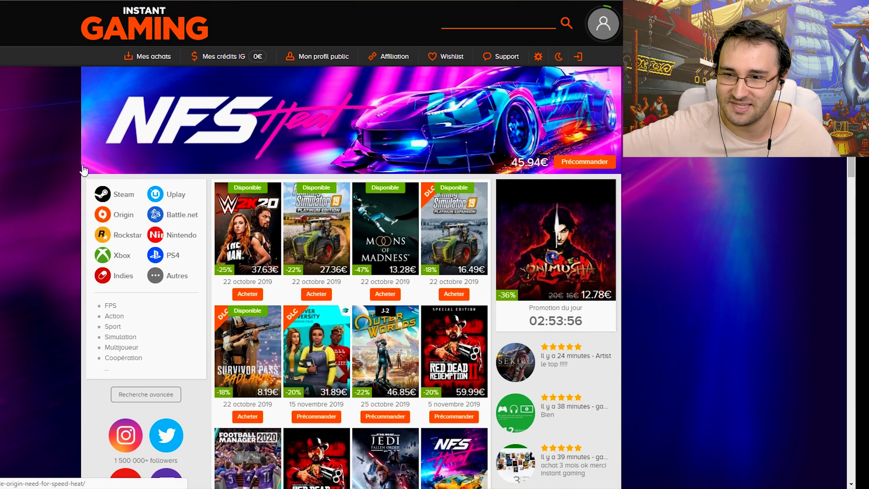
Search the Instant Gaming store for "sims" and browse the matching games.
click(455, 20)
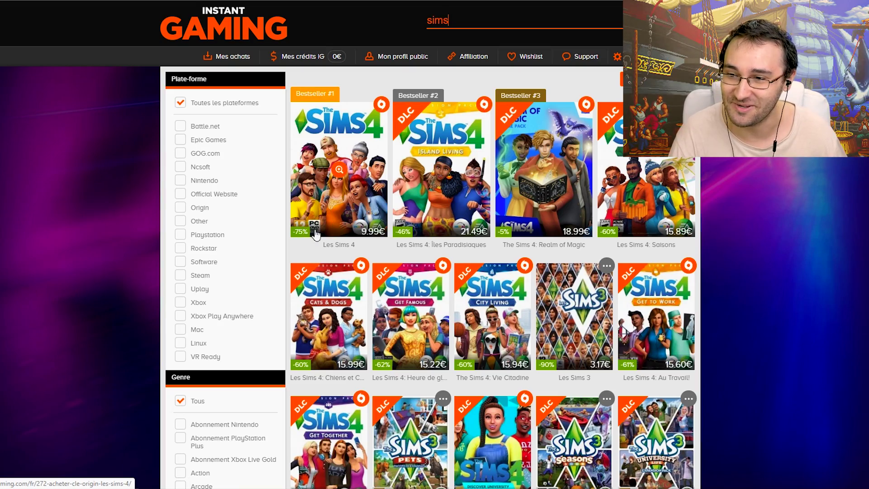
scroll(406, 245, down, 3)
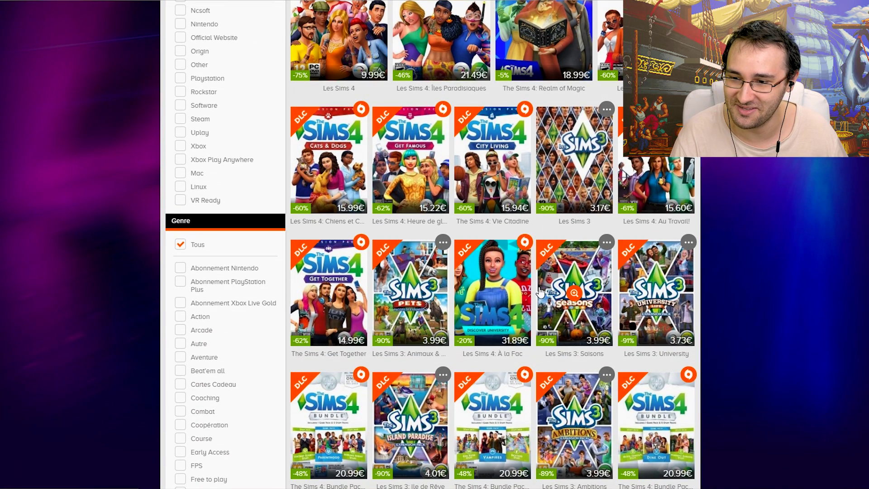
scroll(588, 355, up, 3)
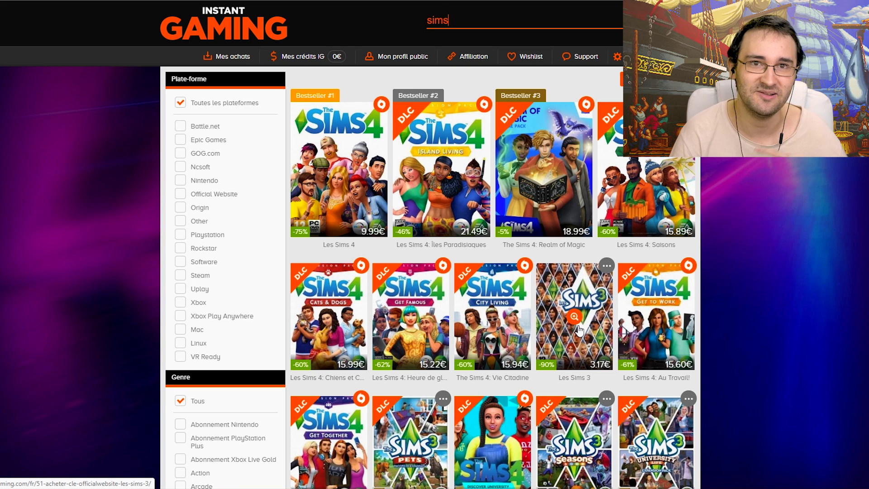
On the YouTube channel page, open the banner's "Envoyer du Chocolat à Reyson?" PayPal link in a new tab and view the donation page.
key(ctrl+t)
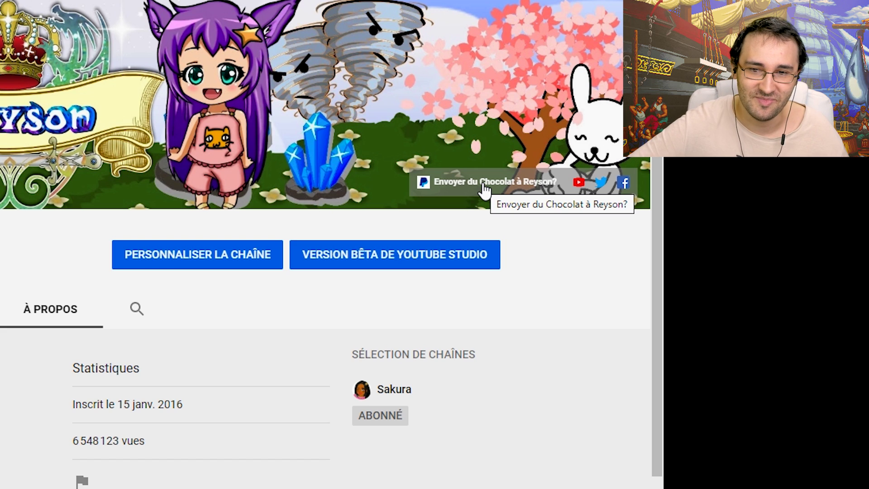
right_click(473, 184)
click(473, 199)
key(ctrl+Tab)
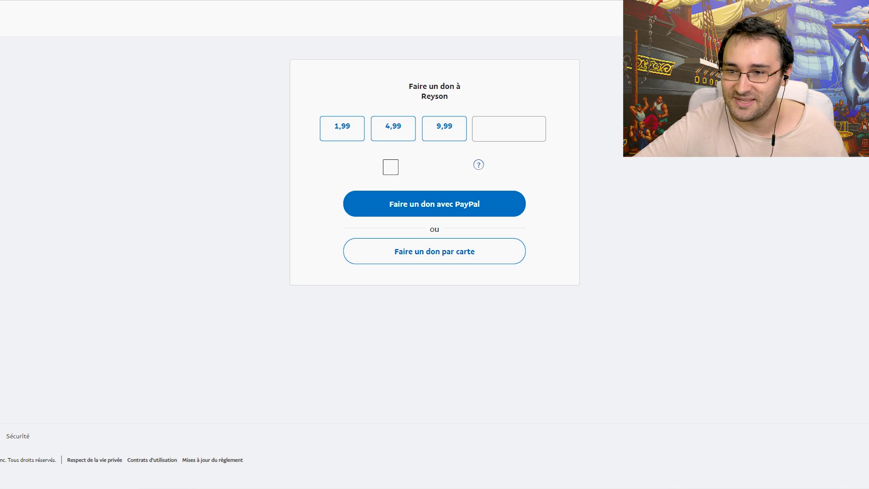